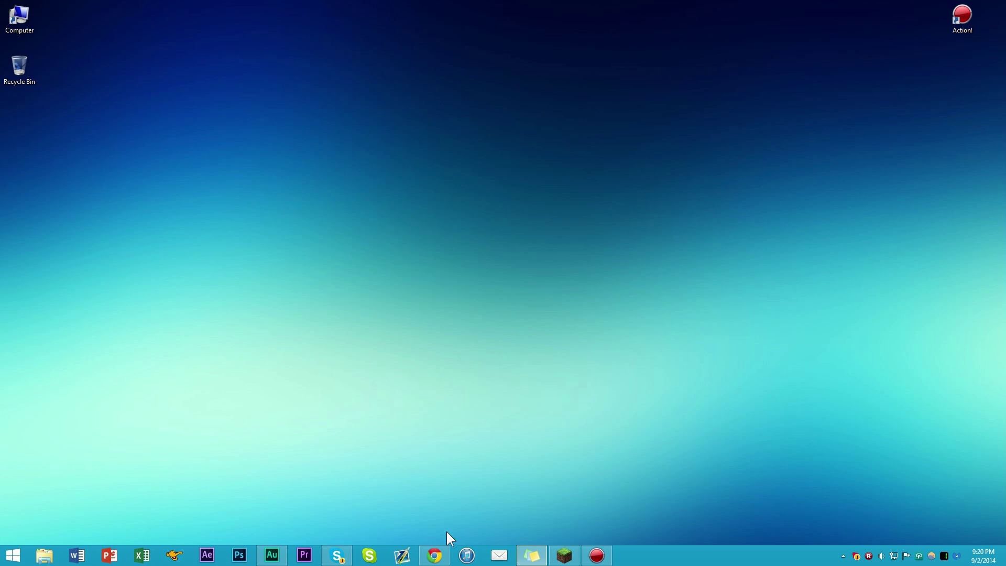
# - Read the For Minecraft 1.7.10 Forge Edition notes in the Shaders Mod thread, then return to the Forge Downloads tab
pyautogui.click(435, 557)
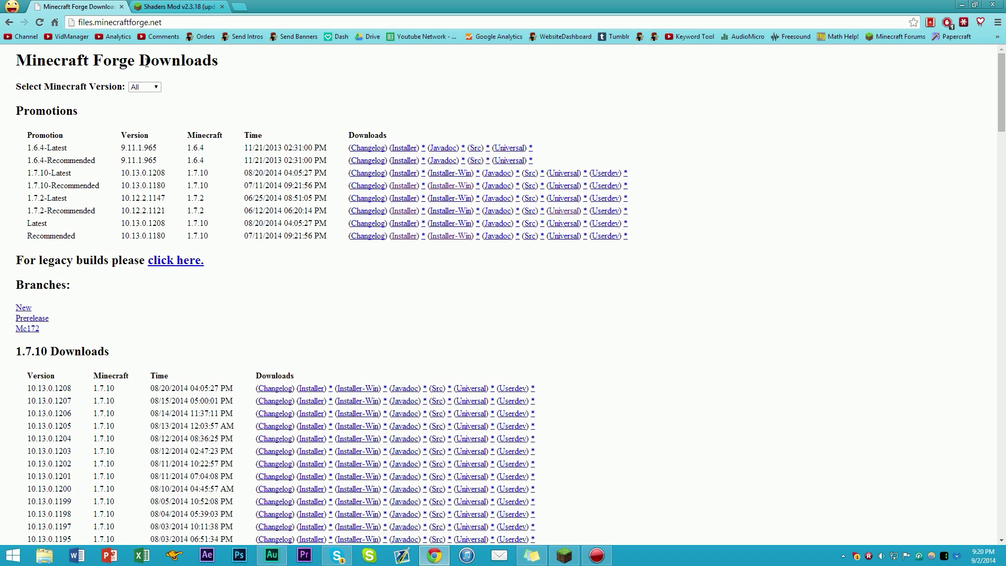
pyautogui.click(167, 7)
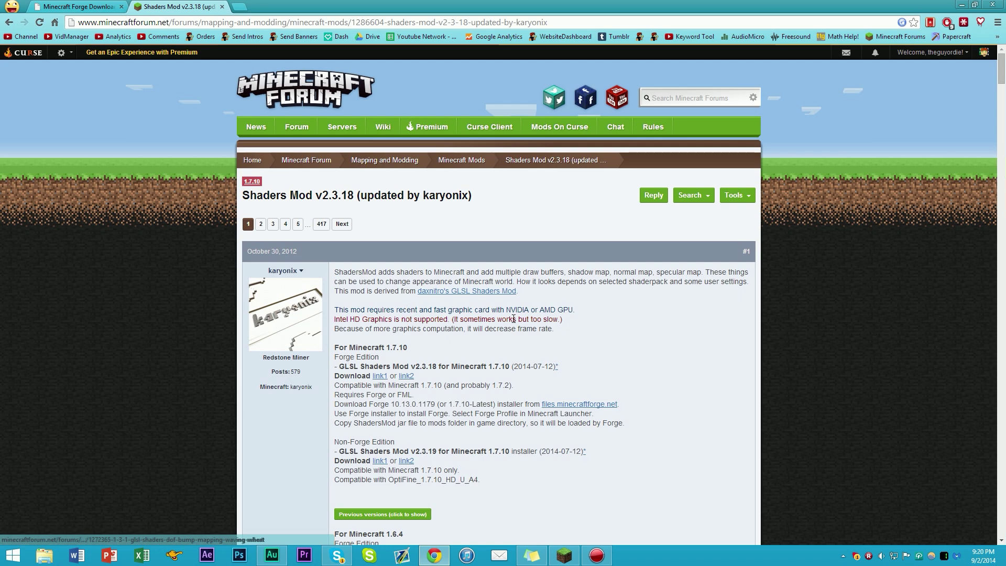
pyautogui.moveTo(563, 12); pyautogui.dragTo(461, 1)
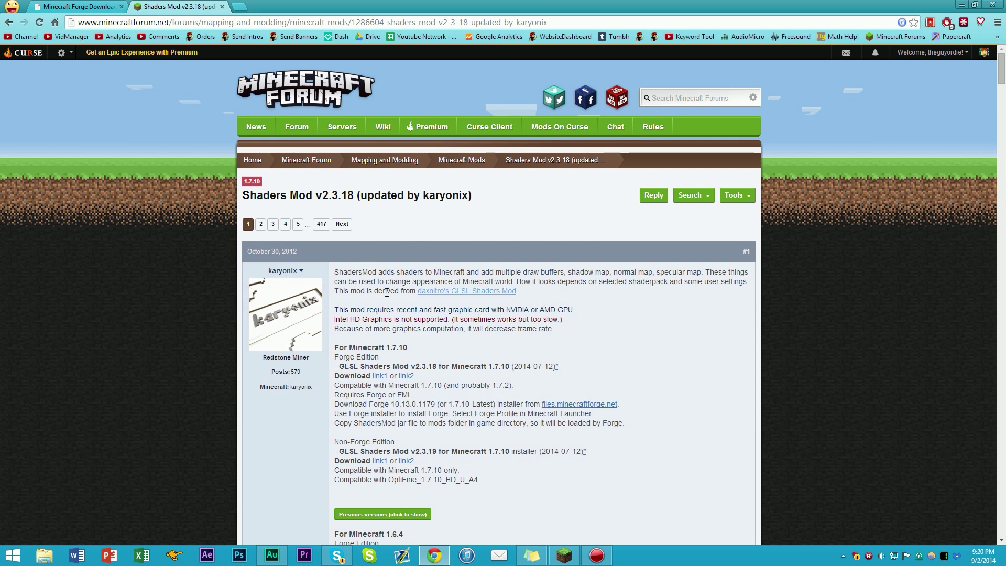
pyautogui.scroll(-1, 420, 319)
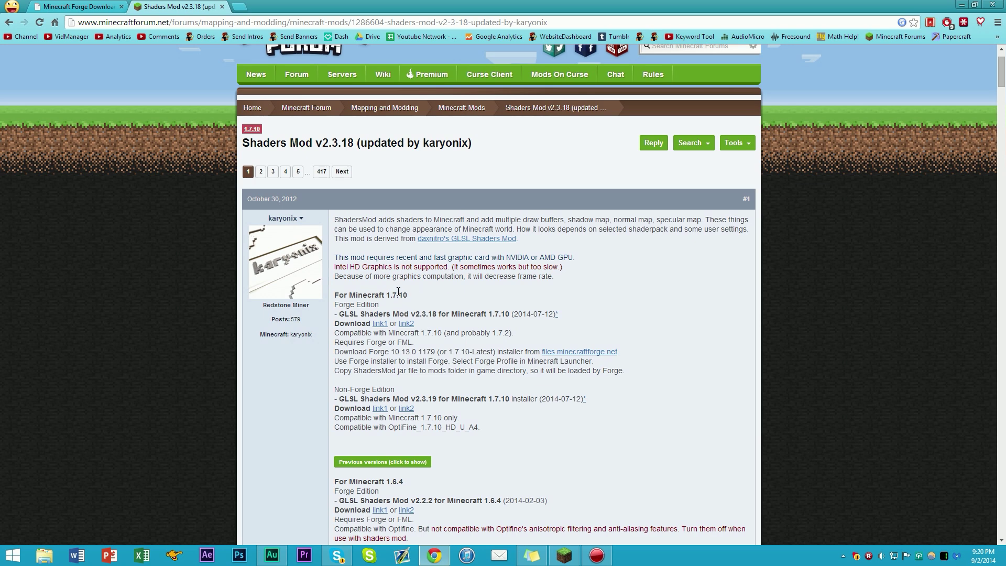
pyautogui.moveTo(335, 294); pyautogui.dragTo(410, 297)
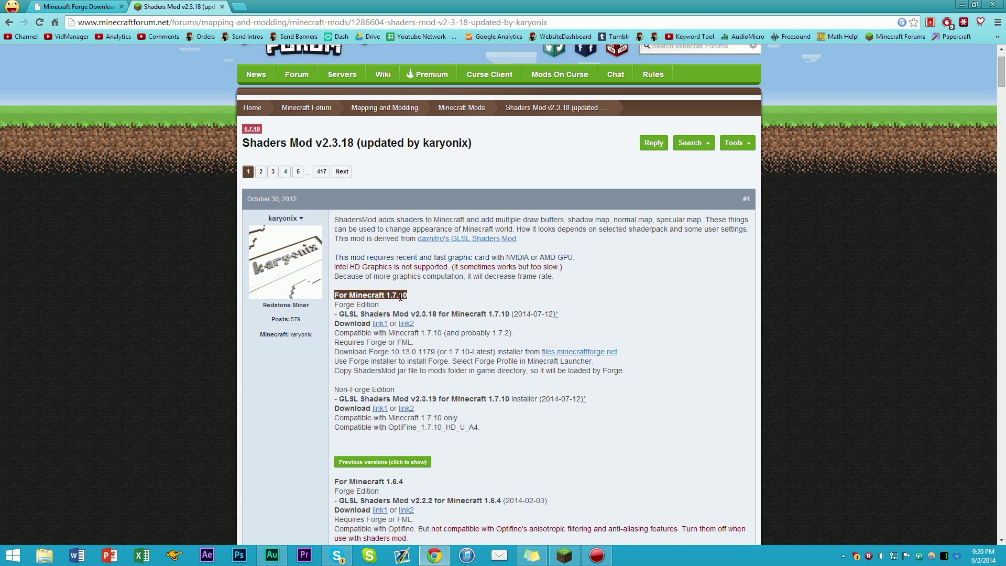
pyautogui.click(416, 299)
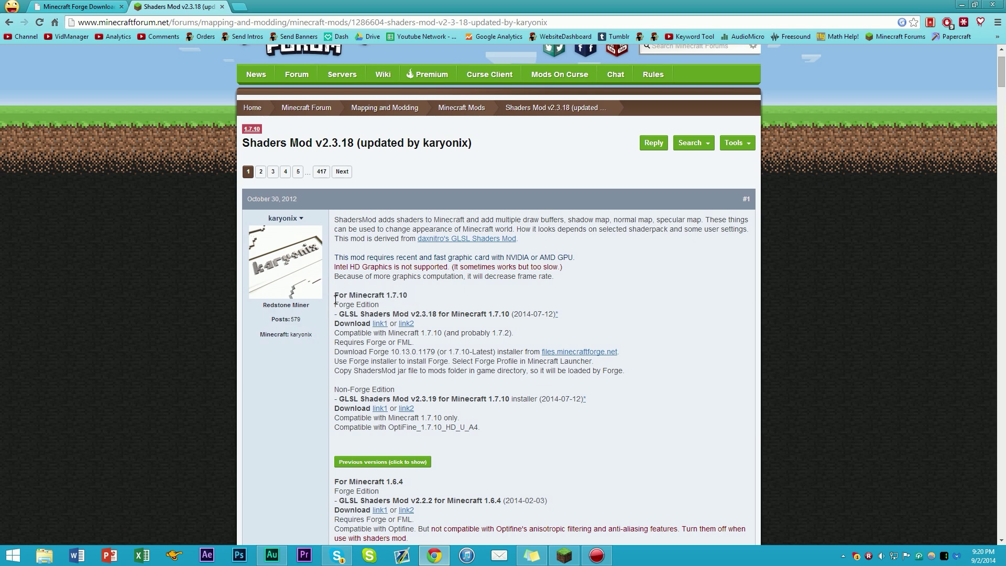
pyautogui.moveTo(336, 299); pyautogui.dragTo(408, 298)
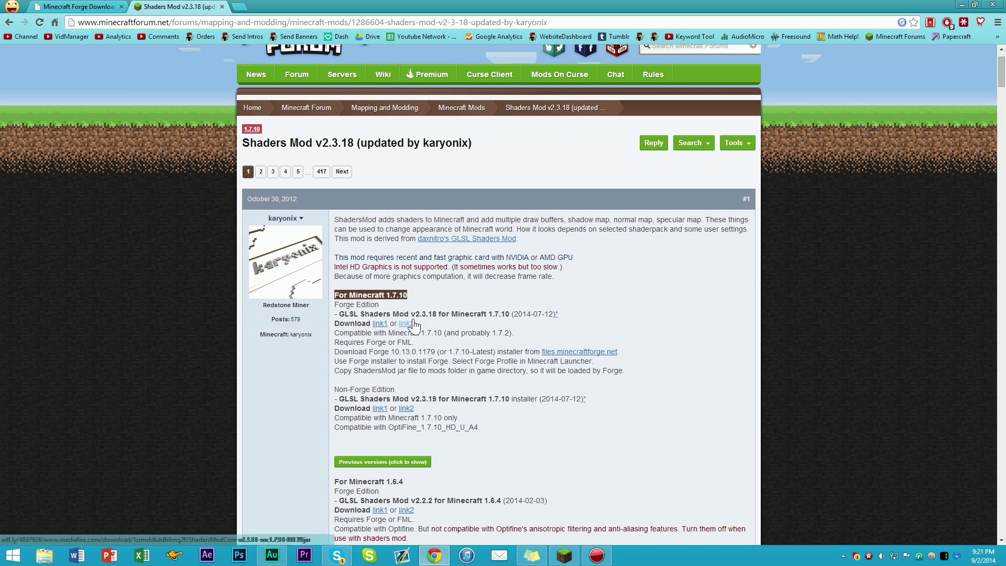
pyautogui.click(417, 295)
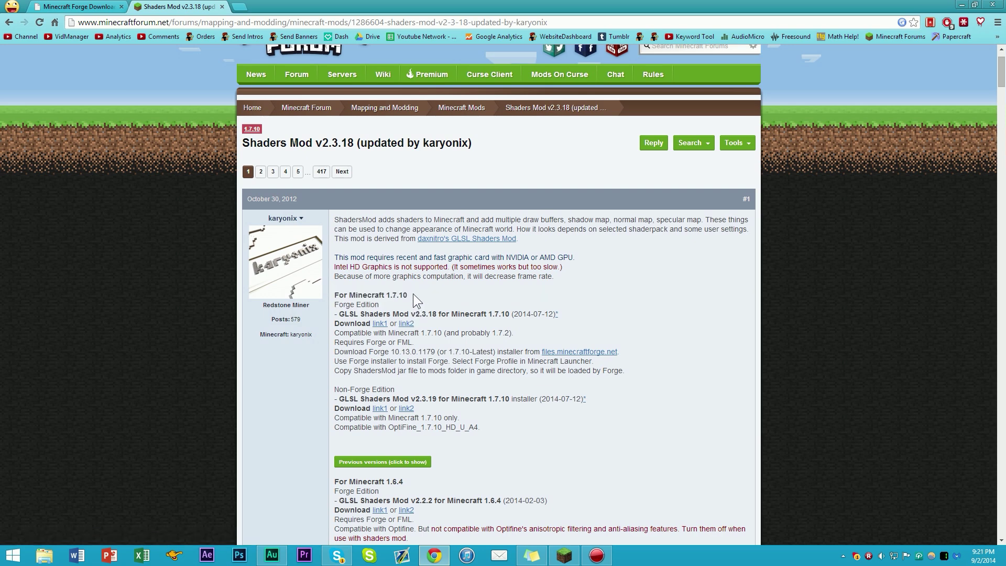
pyautogui.click(87, 7)
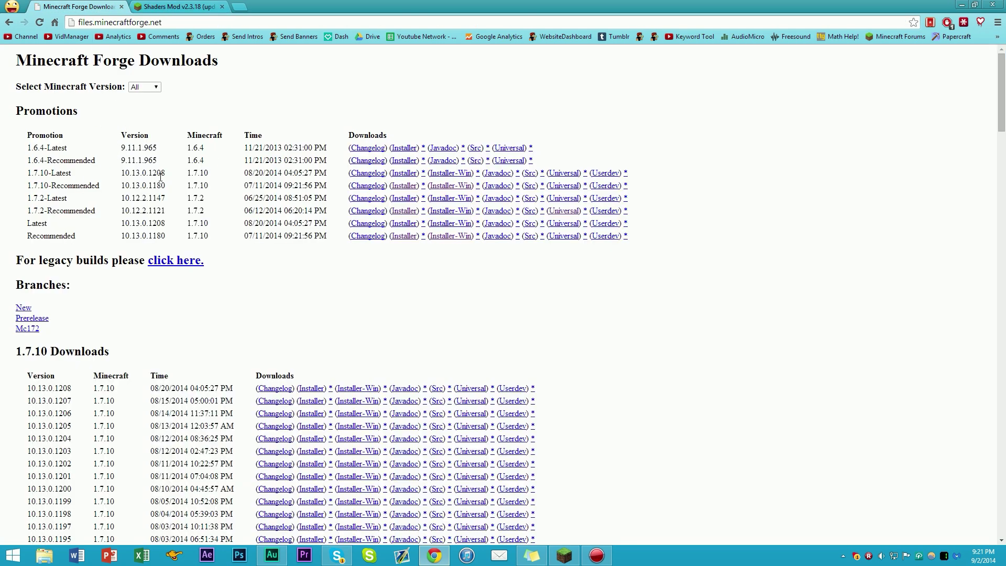
# - Highlight 1.7.10 in the 1.7.10-Recommended Promotions row, then bring the Minecraft Launcher forward
pyautogui.scroll(-2, 126, 210)
pyautogui.scroll(2, 122, 231)
pyautogui.moveTo(27, 186); pyautogui.dragTo(636, 183)
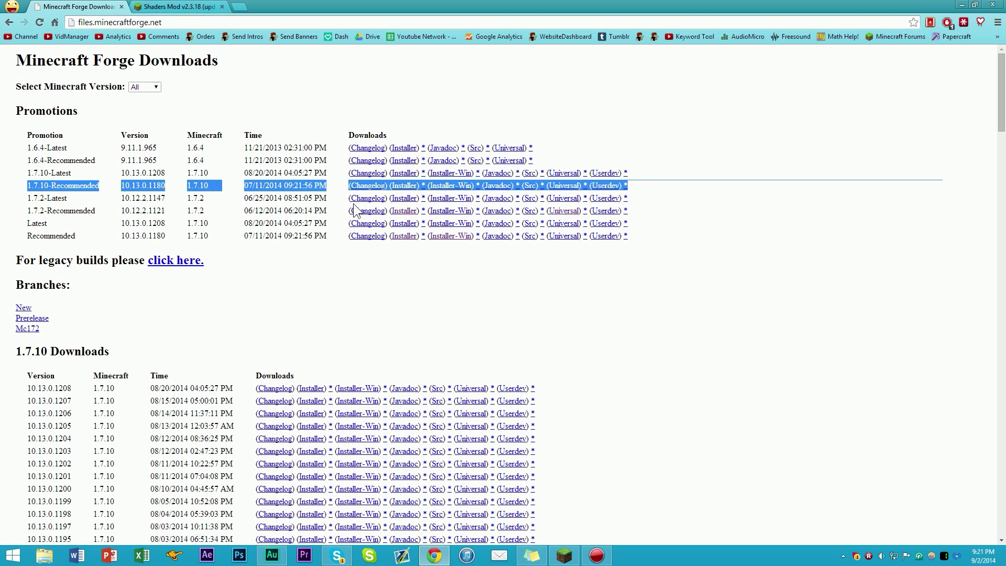
pyautogui.moveTo(26, 187); pyautogui.dragTo(52, 186)
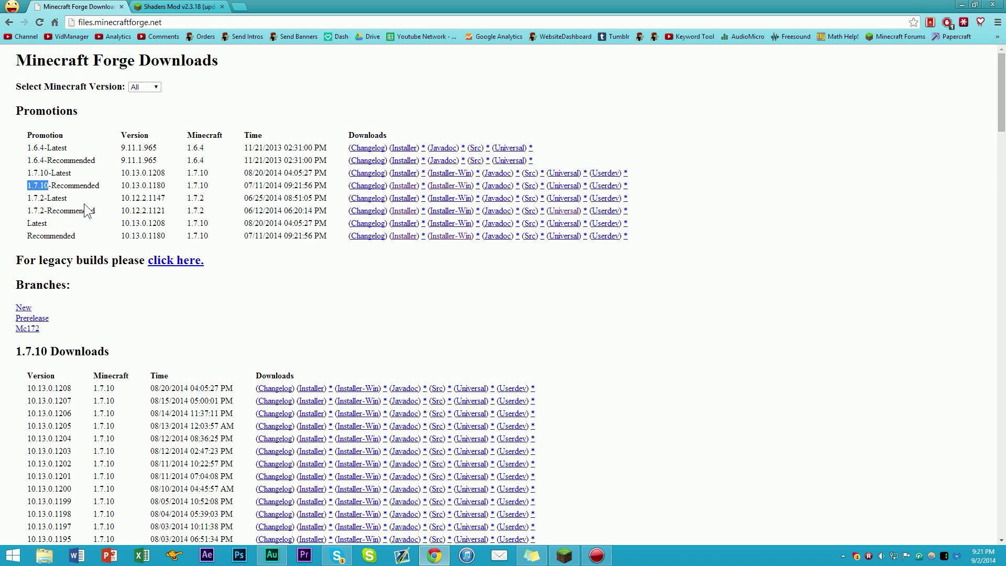
pyautogui.click(565, 557)
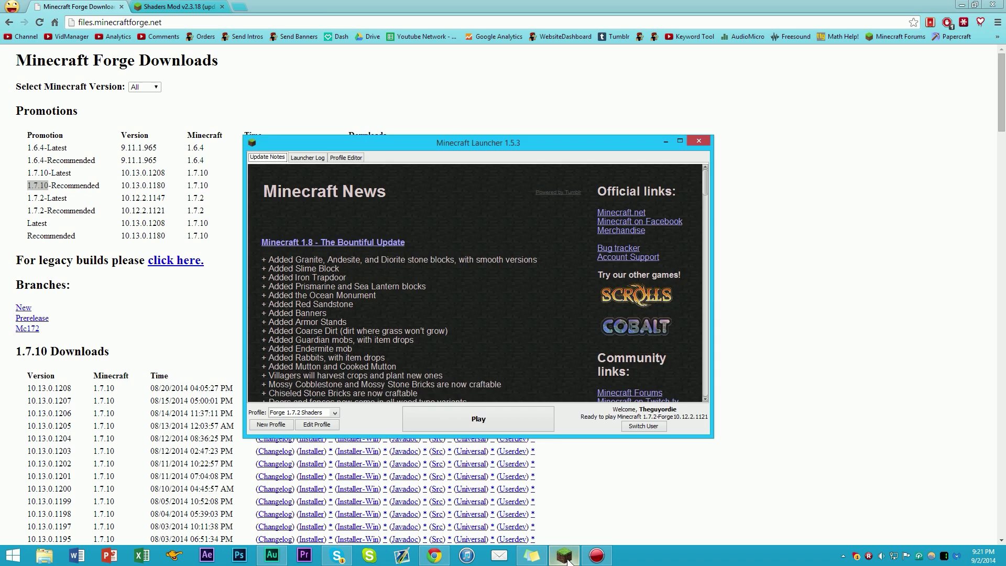
# - Create a new launcher profile named 1.7.10 that uses release 1.7.10
pyautogui.click(274, 424)
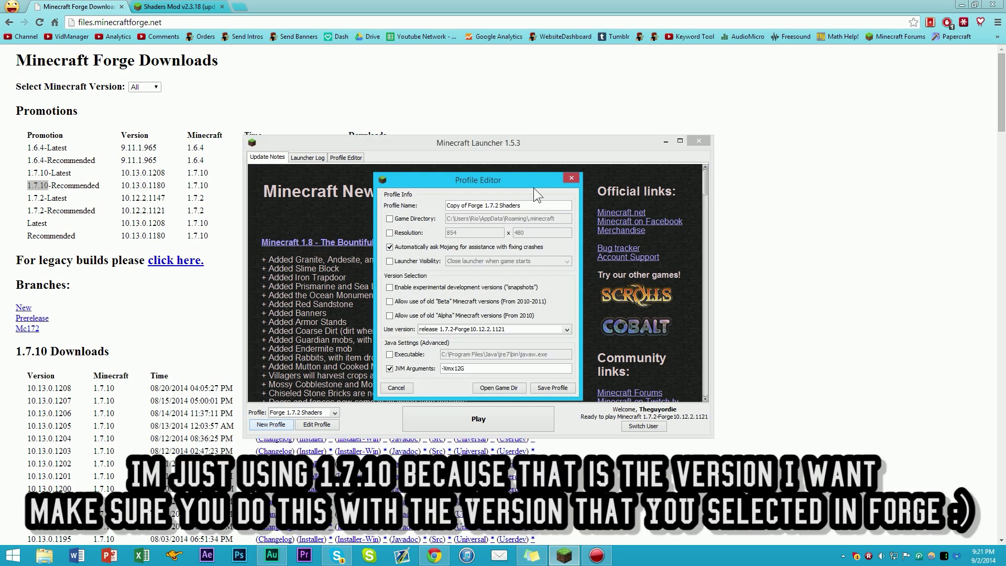
pyautogui.tripleClick(447, 206)
pyautogui.write('1.7.10')
pyautogui.click(437, 330)
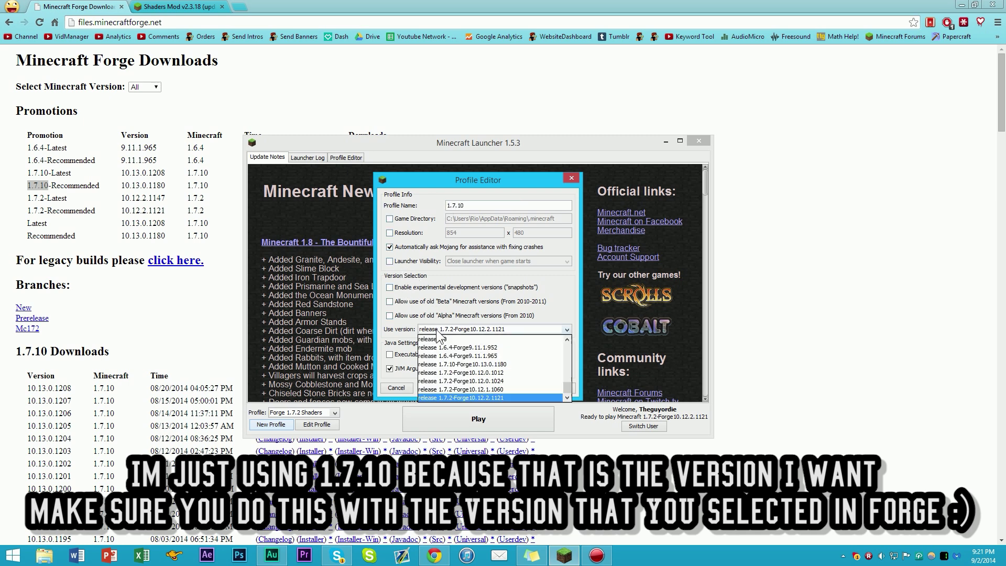
pyautogui.scroll(2, 443, 350)
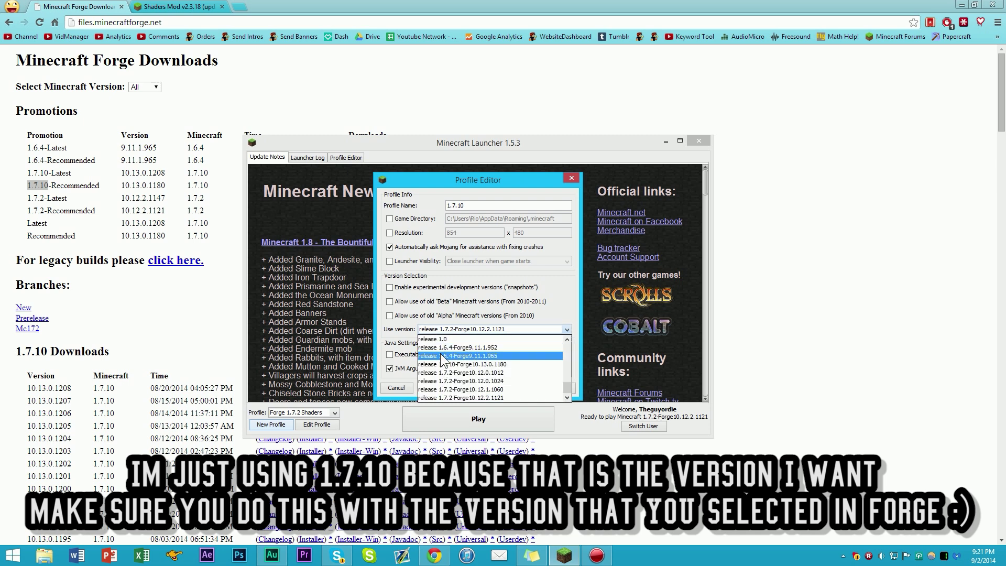
pyautogui.scroll(10, 449, 379)
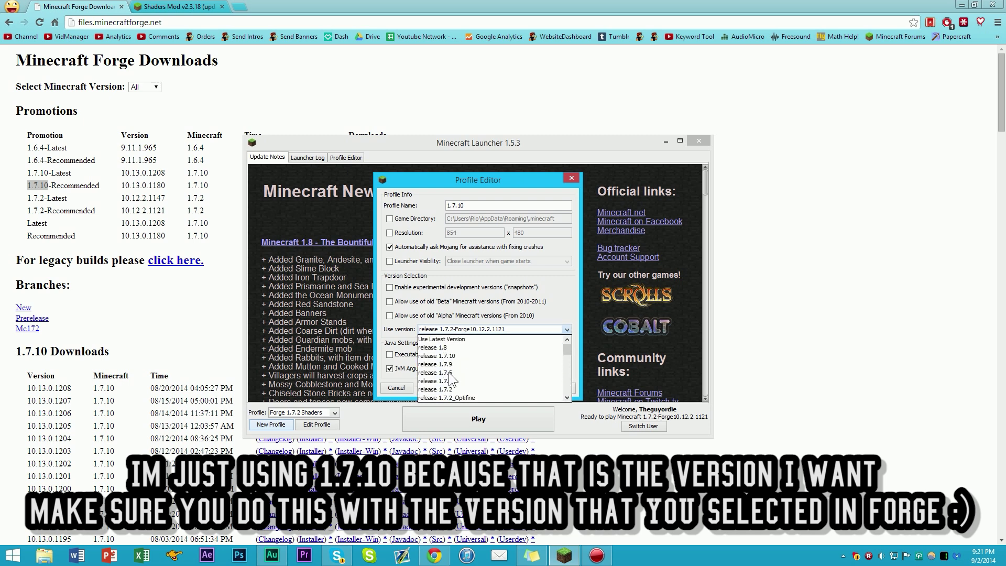
pyautogui.click(454, 356)
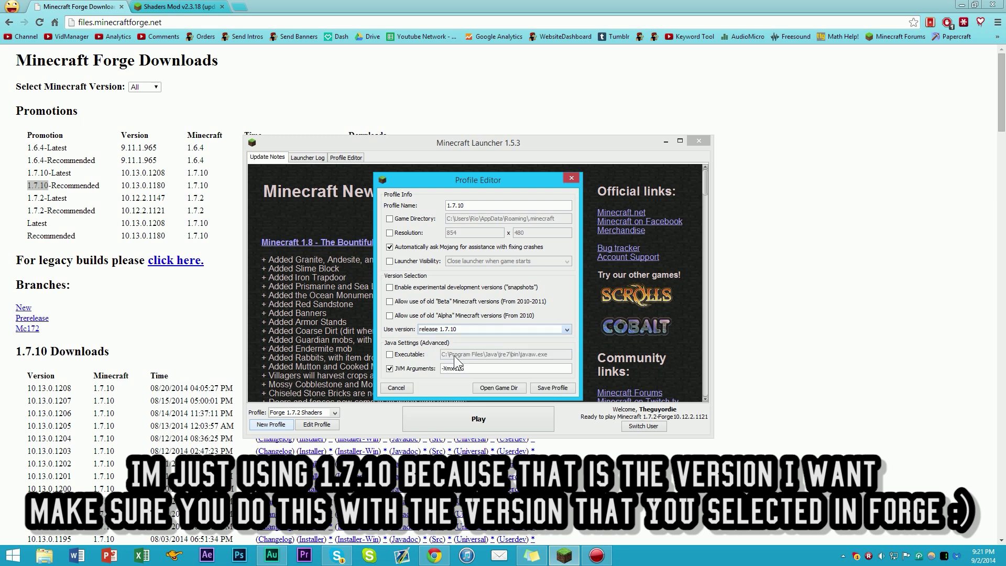
# - Set the profile's JVM memory to -Xmx12G, save it, and make 1.7.10 the active profile
pyautogui.write('12G')
pyautogui.click(556, 386)
pyautogui.click(316, 413)
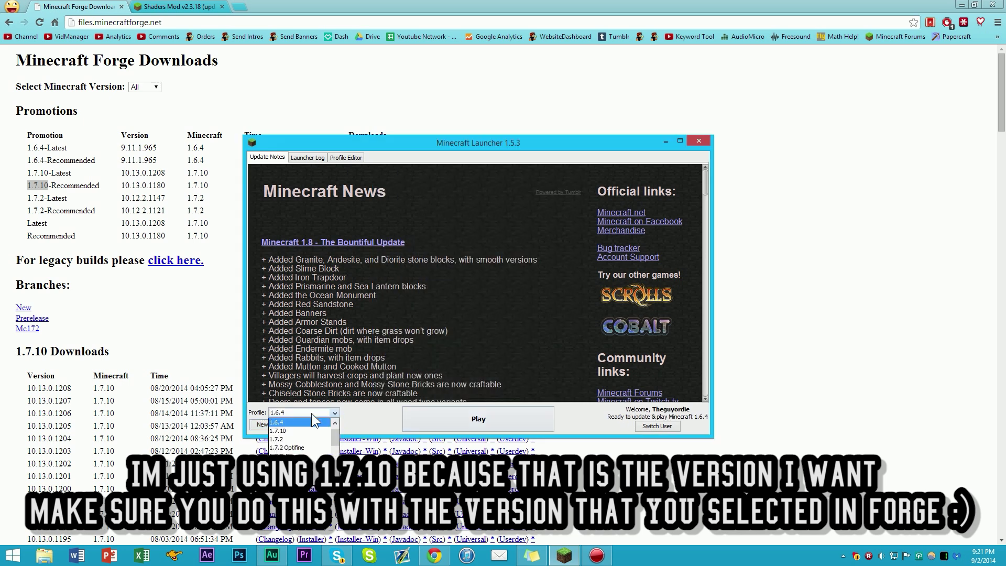
pyautogui.click(305, 430)
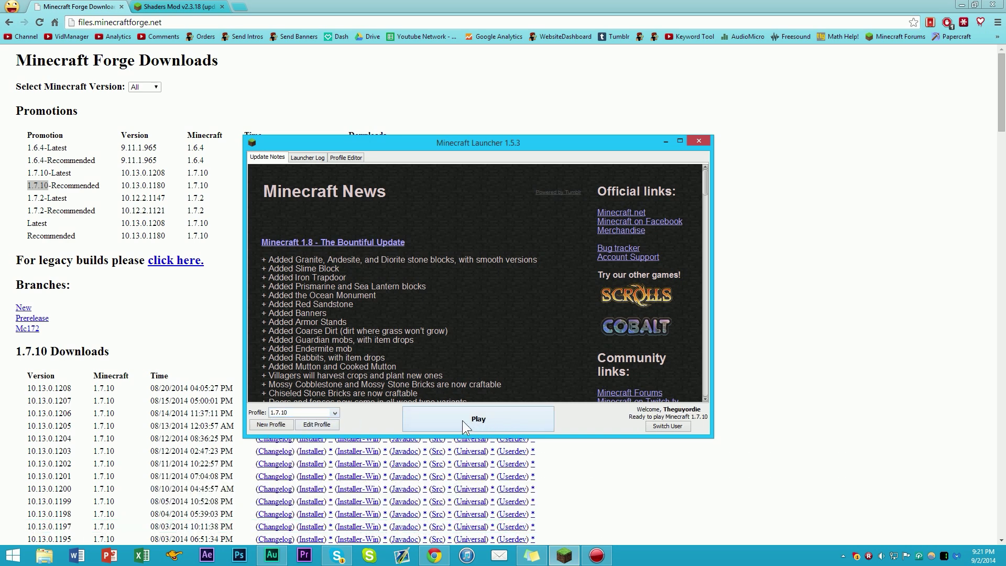
# - Launch Minecraft 1.7.10 until the title screen appears, then quit the game
pyautogui.click(477, 422)
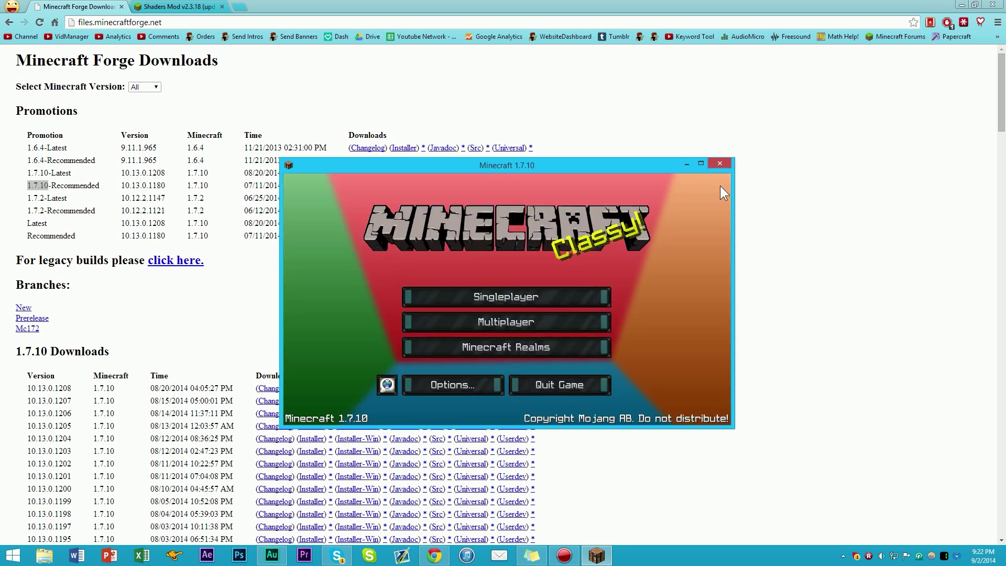
pyautogui.click(552, 383)
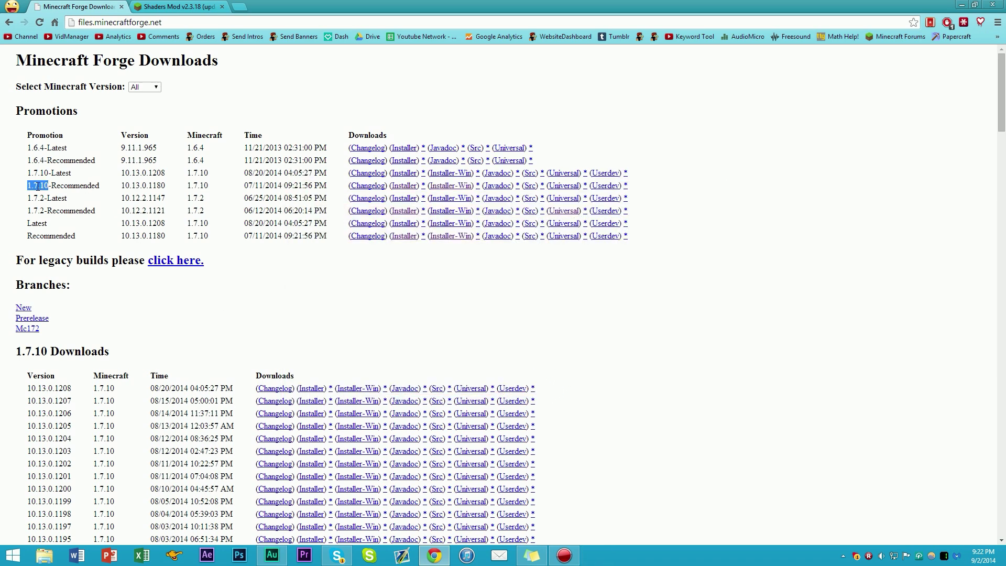
# - Open the 1.7.10-Recommended Forge installer link in a new tab and go to its ad page
pyautogui.click(54, 185)
pyautogui.middleClick(407, 187)
pyautogui.click(177, 6)
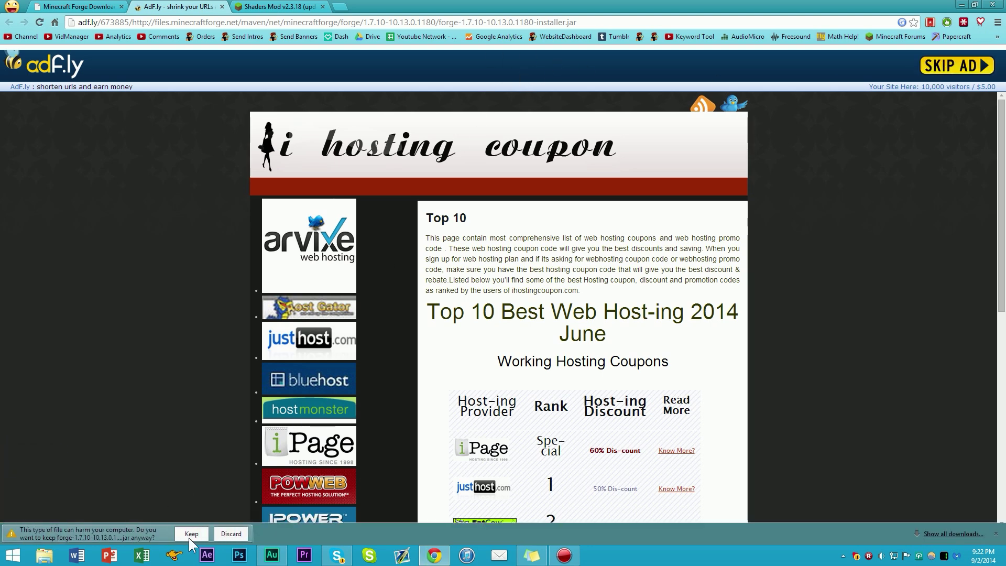
# - Keep the Forge 10.13.0.1180 installer jar, close the ad tab, and run the installer
pyautogui.click(192, 534)
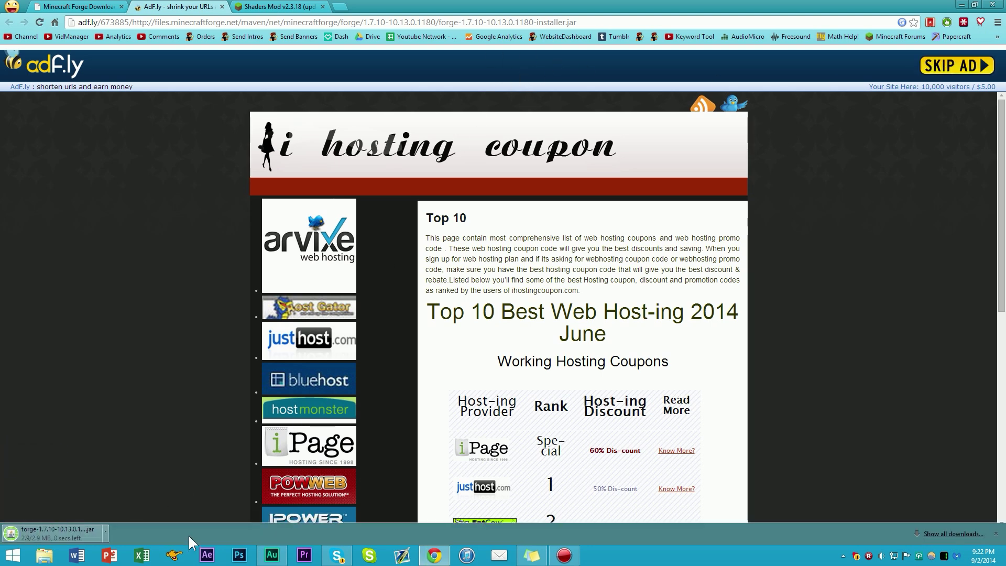
pyautogui.middleClick(189, 7)
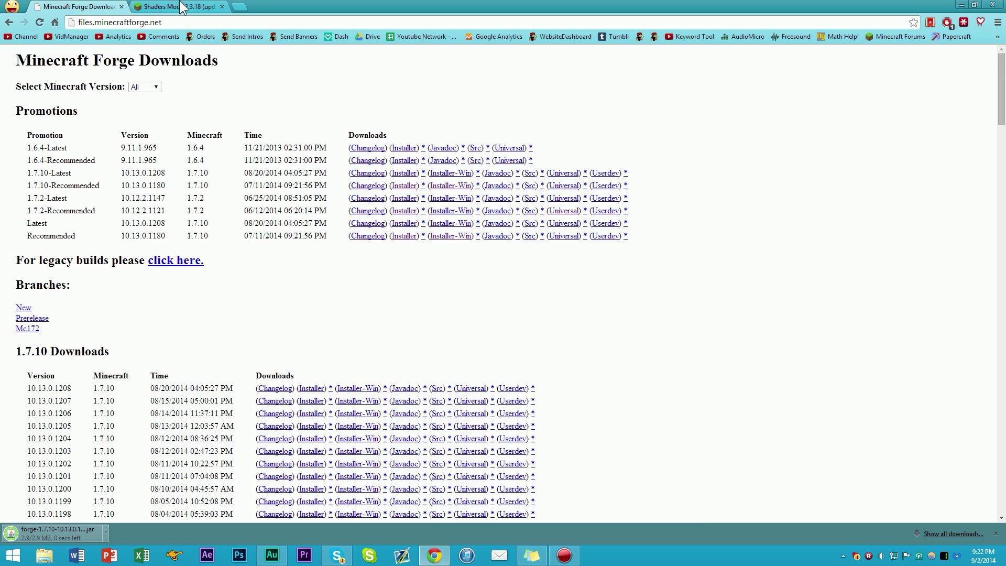
pyautogui.click(84, 536)
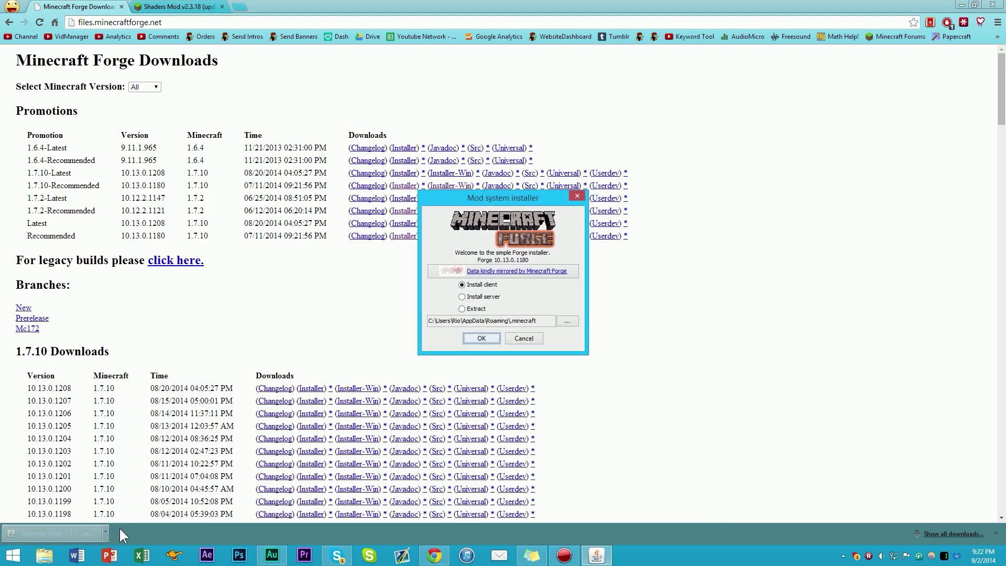
pyautogui.moveTo(502, 198)
pyautogui.mouseDown()
pyautogui.moveTo(509, 191)
pyautogui.moveTo(500, 203)
pyautogui.mouseUp()
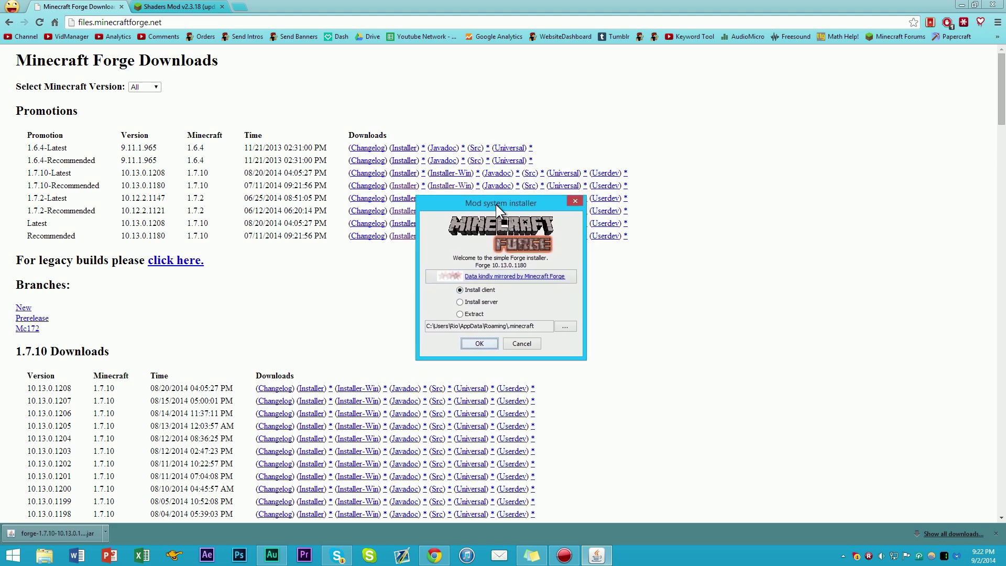
# - Search 'java runtime environment', view Oracle's JRE 7 downloads page, then close that tab
pyautogui.click(248, 9)
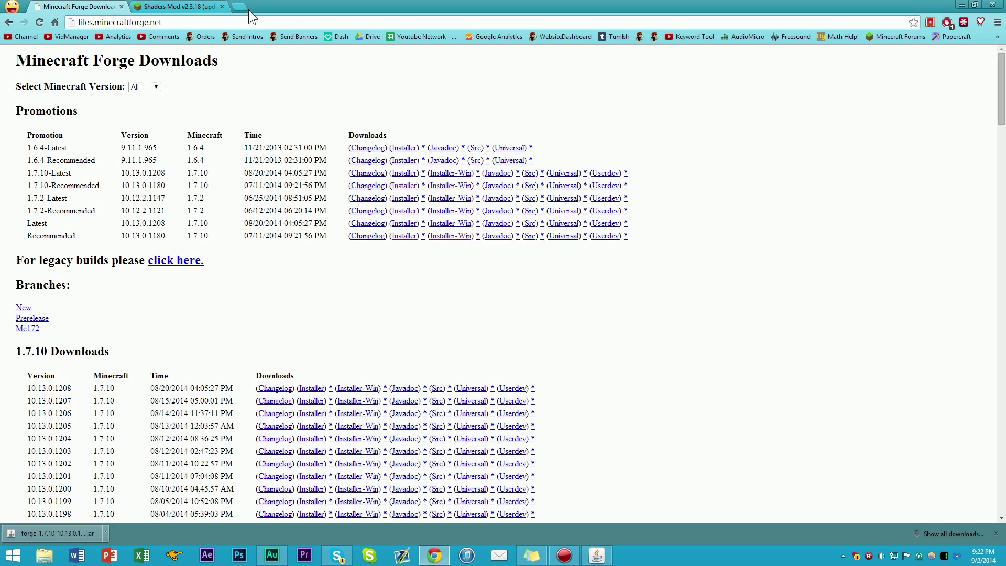
pyautogui.click(244, 10)
pyautogui.write('ja')
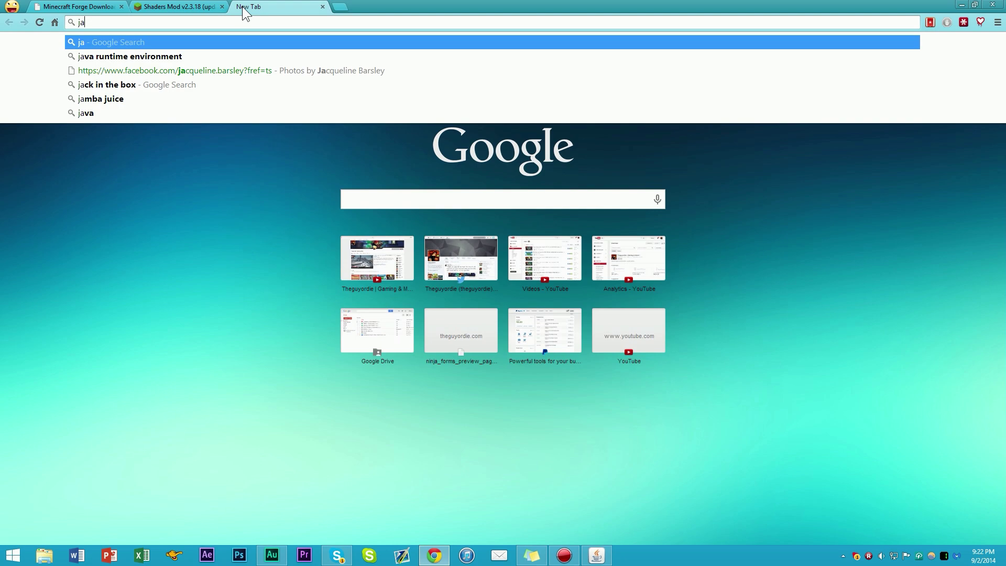
pyautogui.write('va runtime')
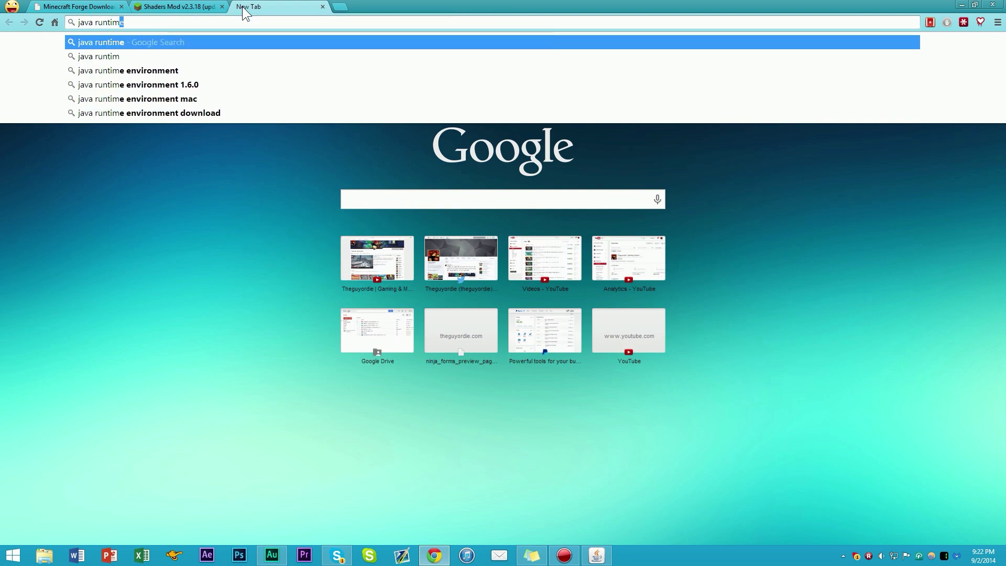
pyautogui.press('Down')
pyautogui.press('Return')
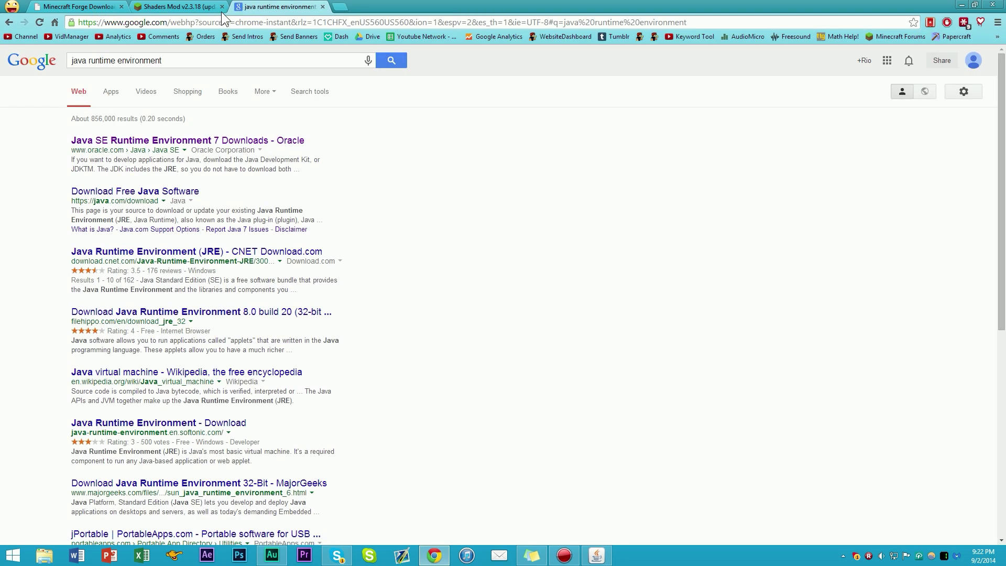
pyautogui.click(150, 140)
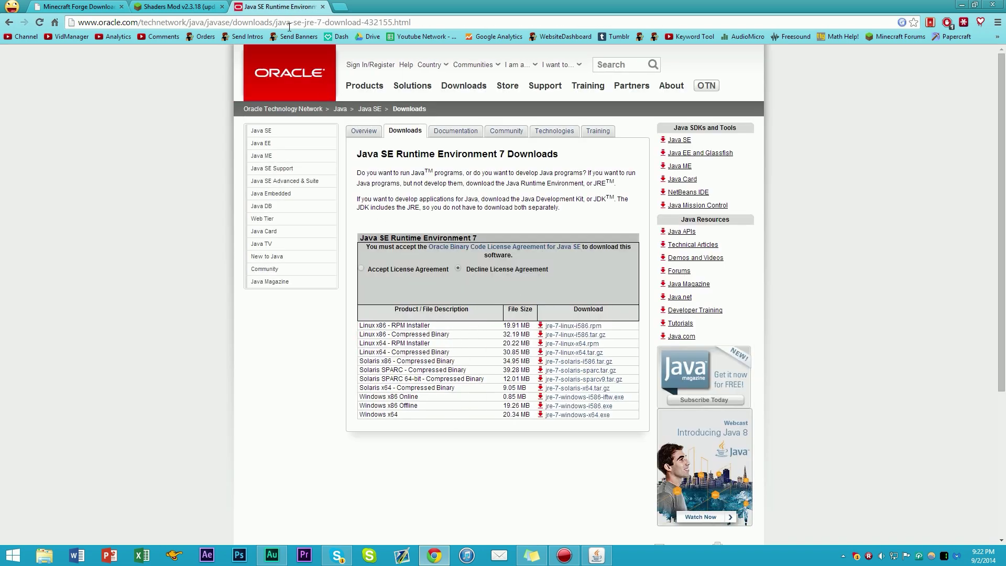
pyautogui.middleClick(287, 6)
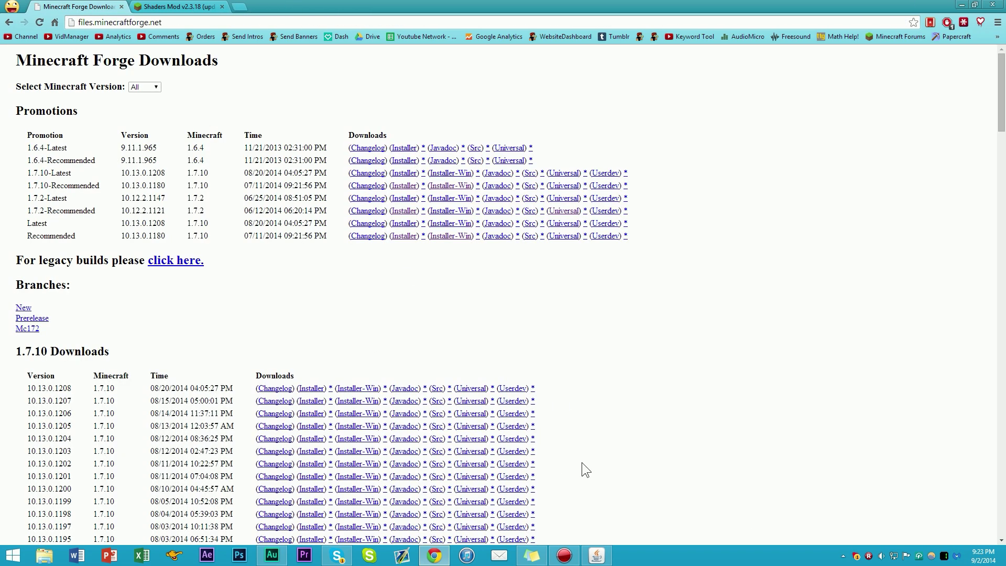
# - Install the Forge 10.13.0.1180 client into the default folder and dismiss the completion message
pyautogui.click(604, 560)
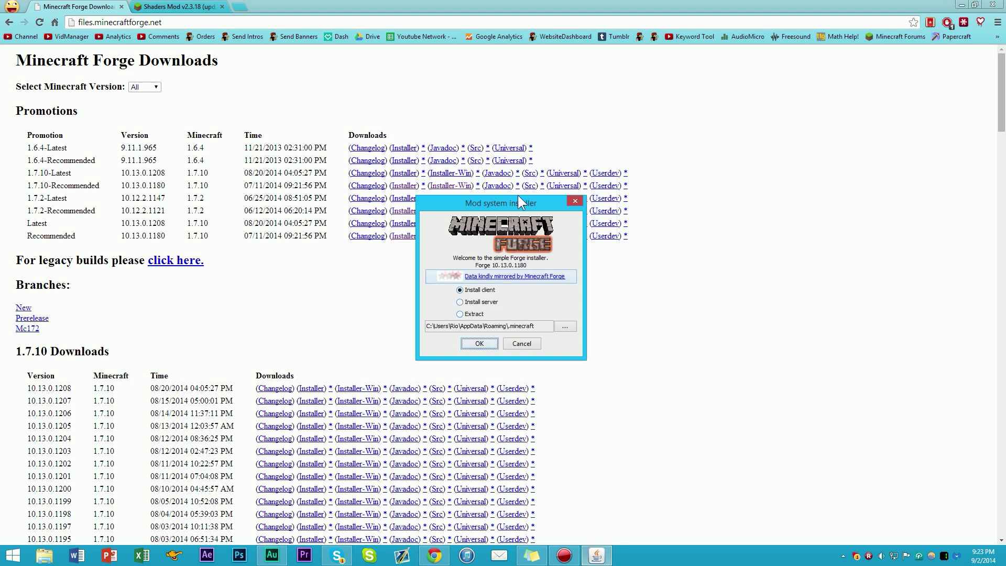
pyautogui.moveTo(505, 205); pyautogui.dragTo(484, 214)
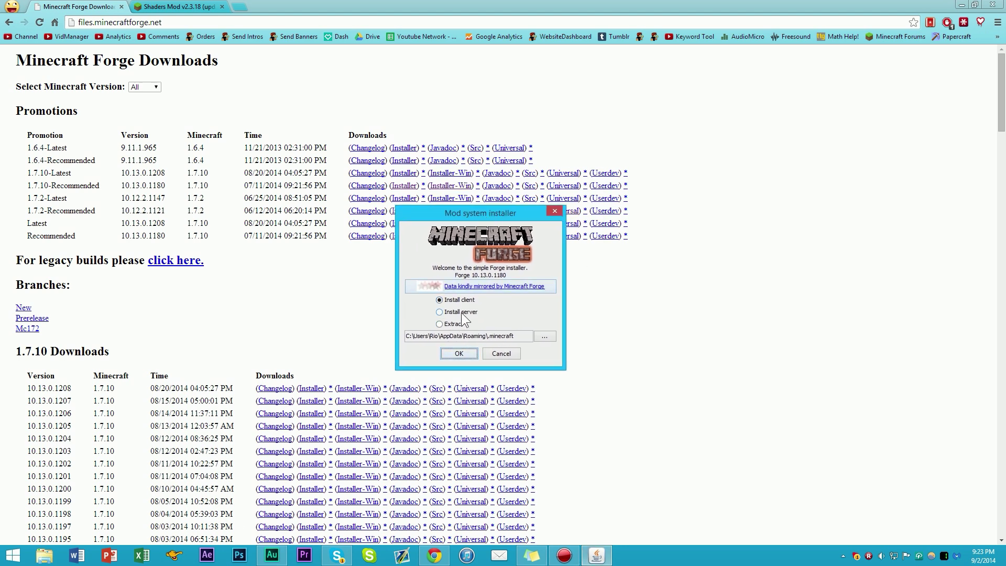
pyautogui.click(459, 353)
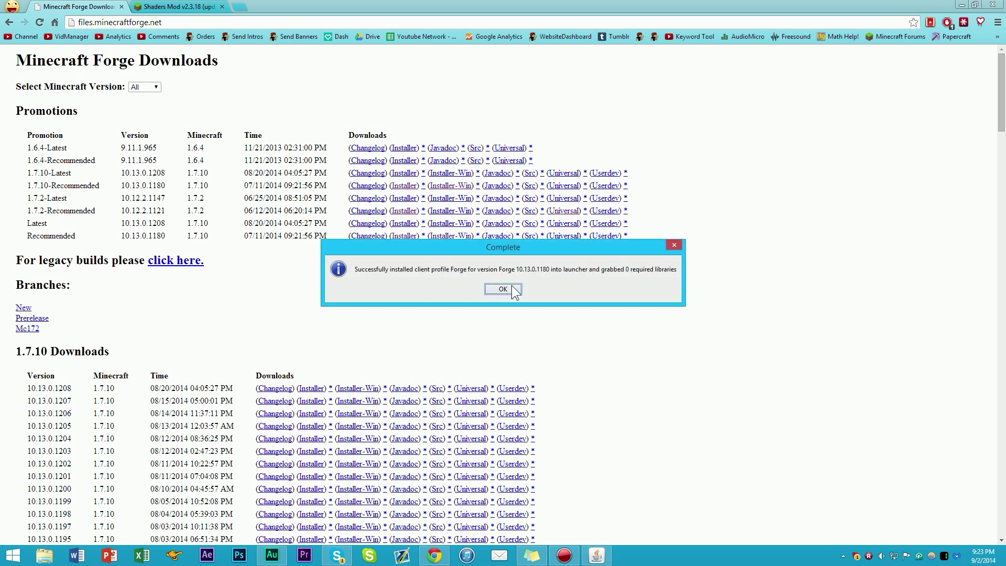
pyautogui.click(503, 289)
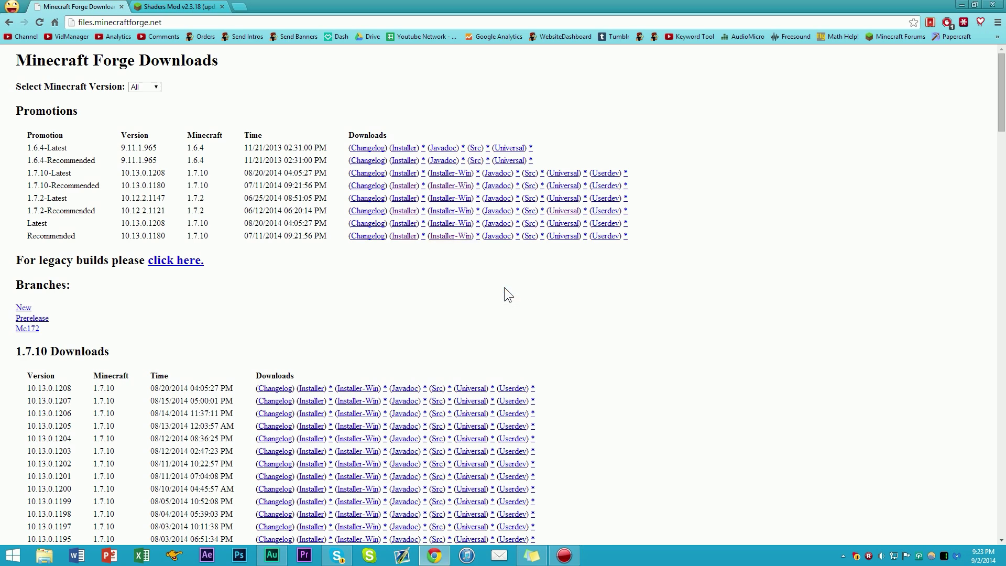
# - Close the Forge Downloads tab and open the Forge Edition link2 for 1.7.10 in a new tab
pyautogui.middleClick(97, 6)
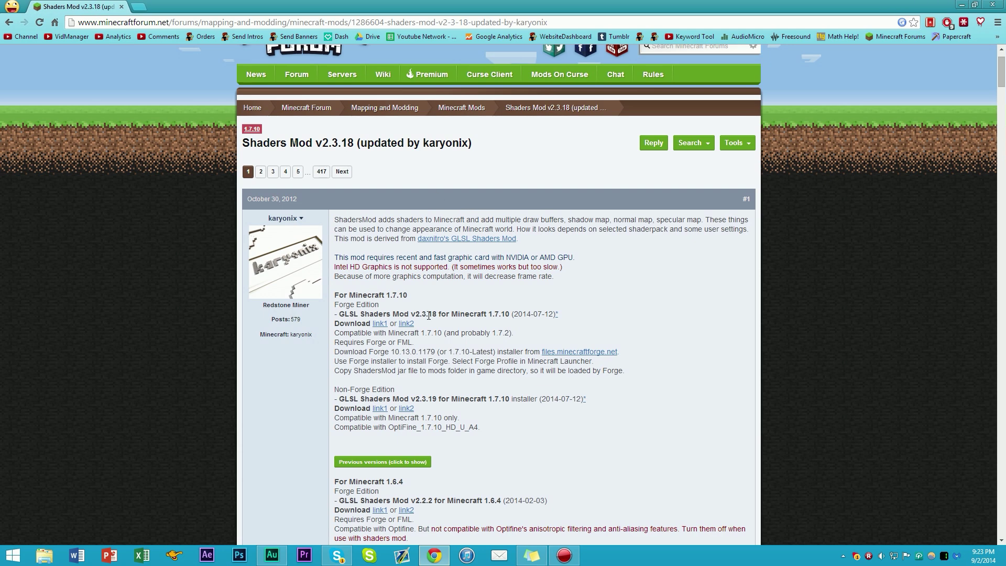
pyautogui.scroll(-2, 427, 323)
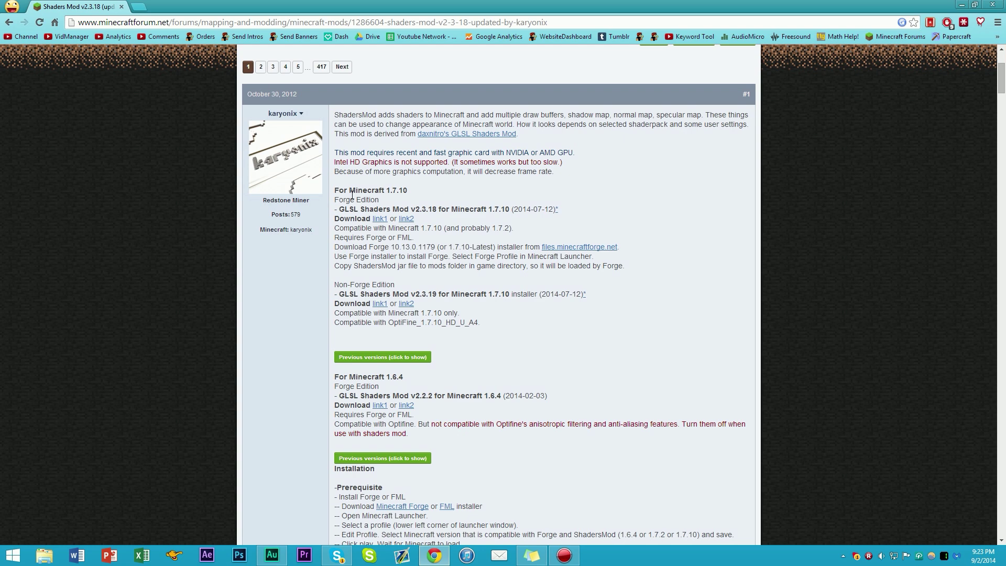
pyautogui.moveTo(387, 192); pyautogui.dragTo(416, 194)
pyautogui.click(393, 194)
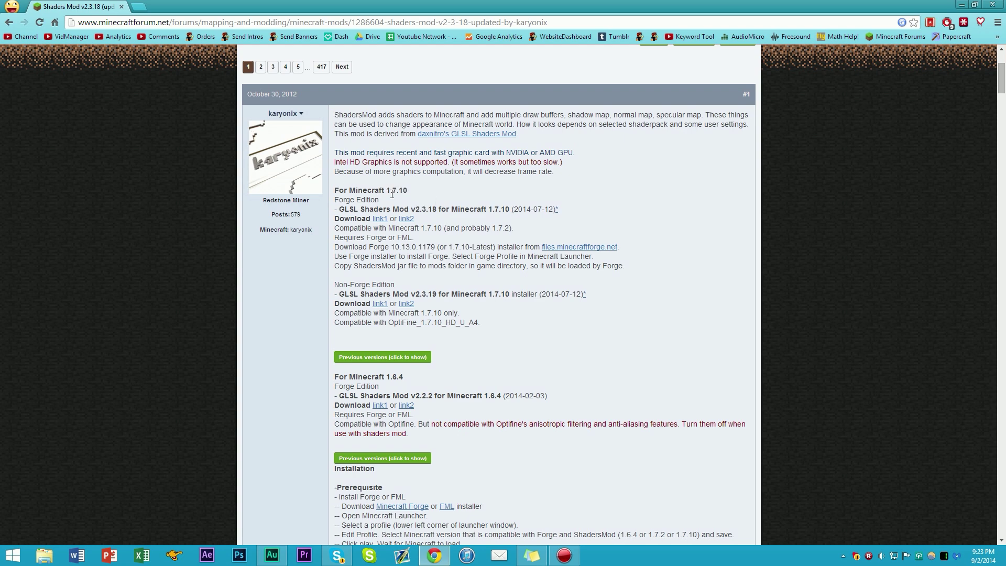
pyautogui.middleClick(406, 221)
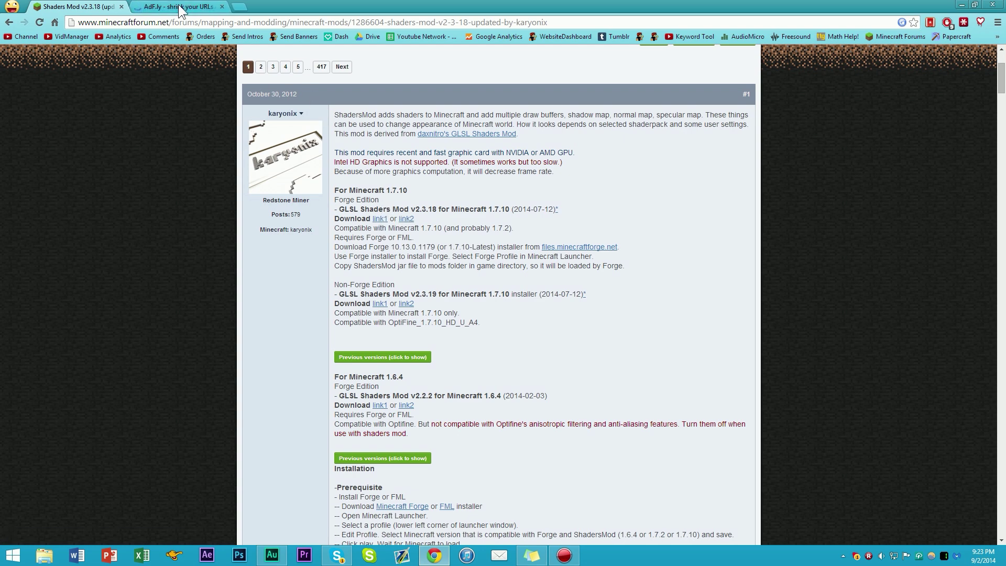
pyautogui.click(179, 7)
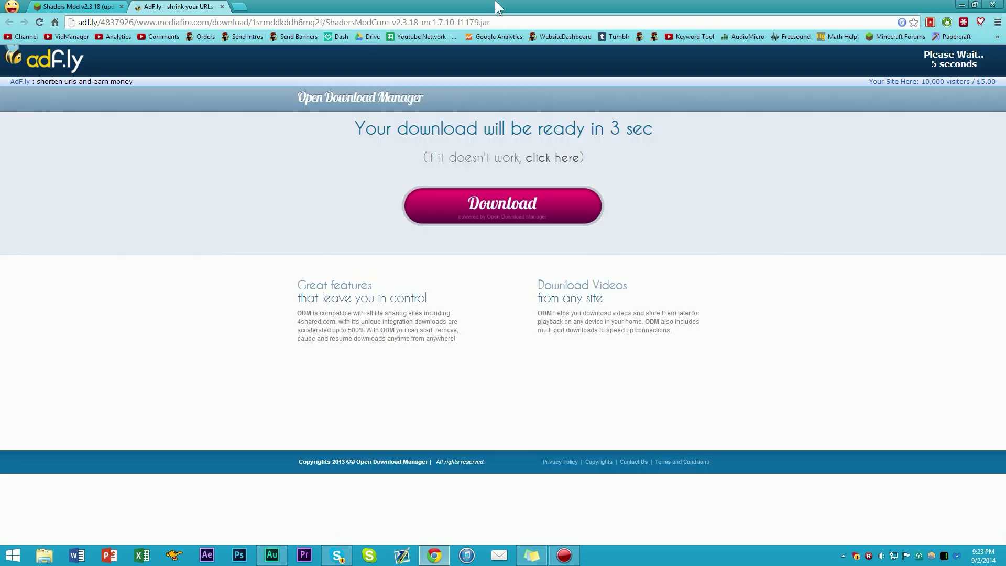
# - Skip the ad, download and keep the ShadersModCore-v2.3.18 jar from MediaFire, then close that tab
pyautogui.moveTo(498, 8); pyautogui.dragTo(727, 60)
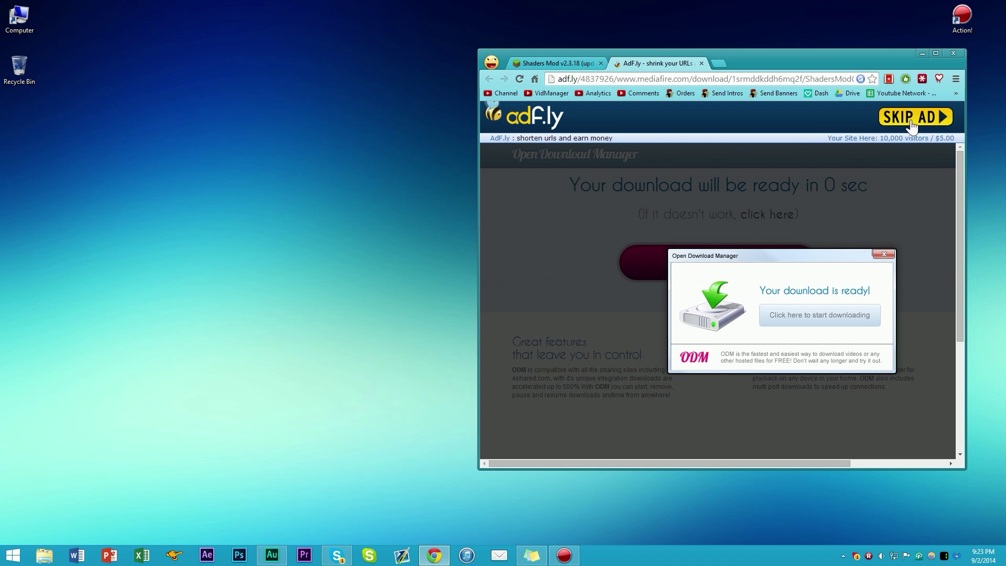
pyautogui.click(909, 119)
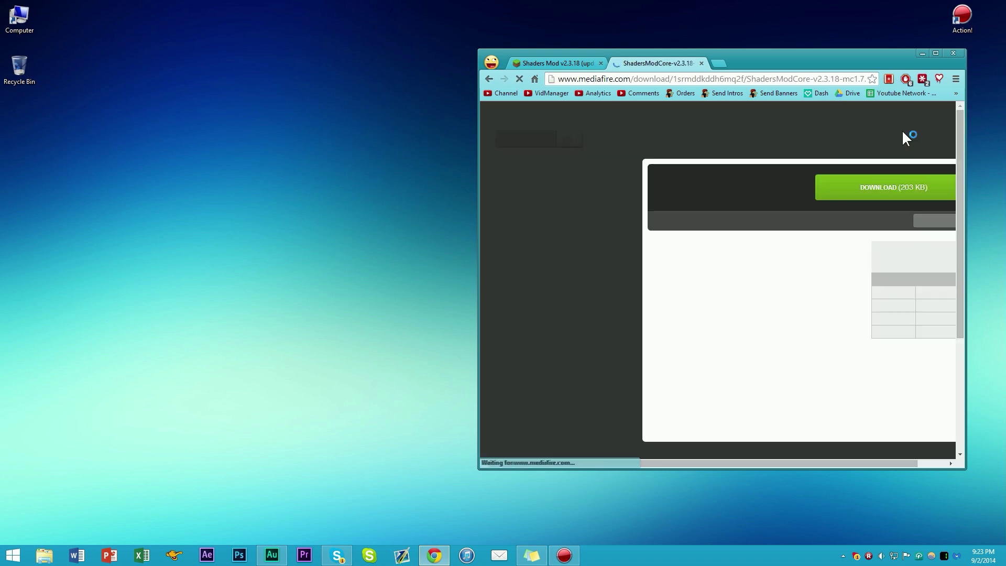
pyautogui.click(900, 189)
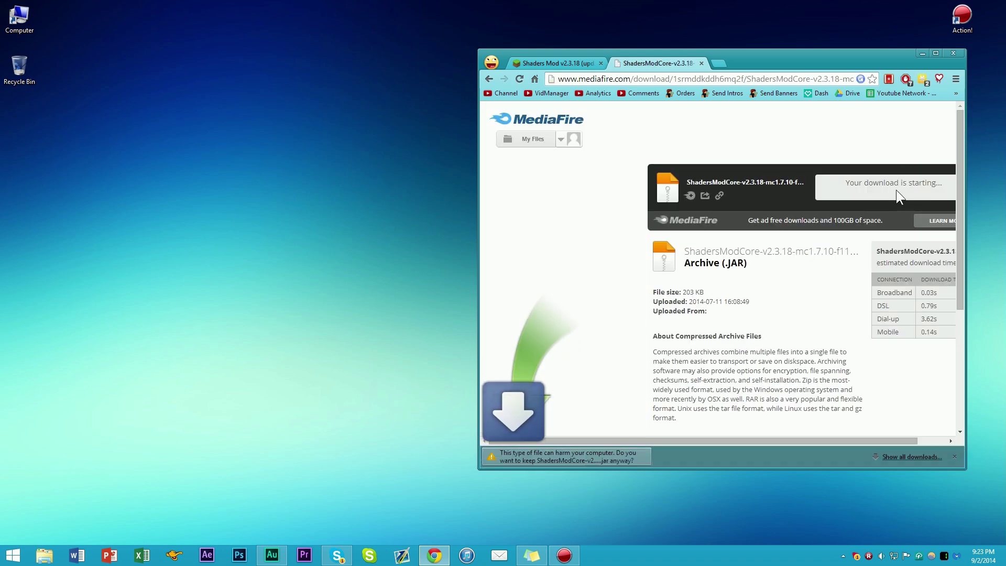
pyautogui.click(672, 457)
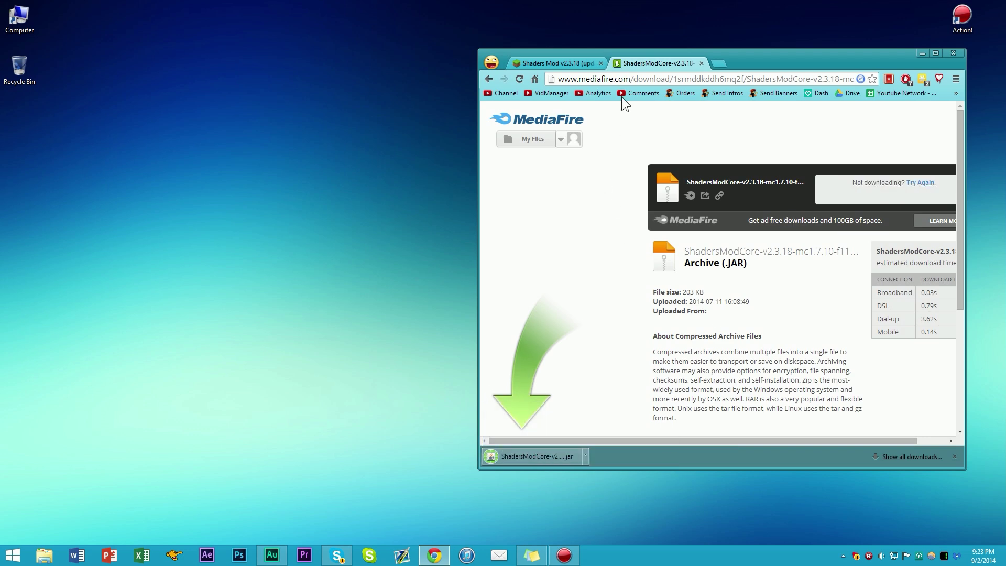
pyautogui.middleClick(640, 64)
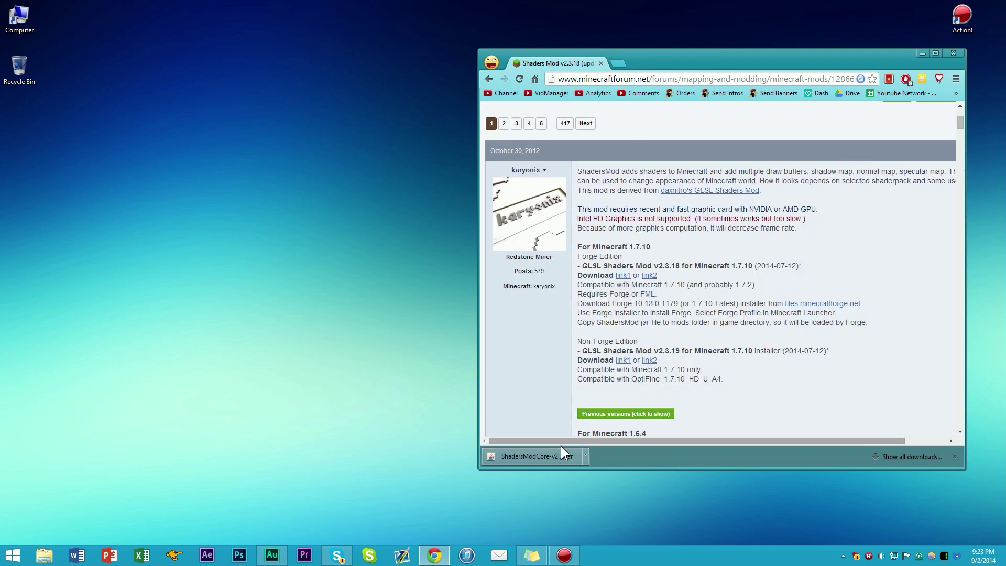
# - Drag the ShadersModCore jar from the download bar onto the desktop, then open a new Chrome tab
pyautogui.moveTo(555, 458); pyautogui.dragTo(289, 280)
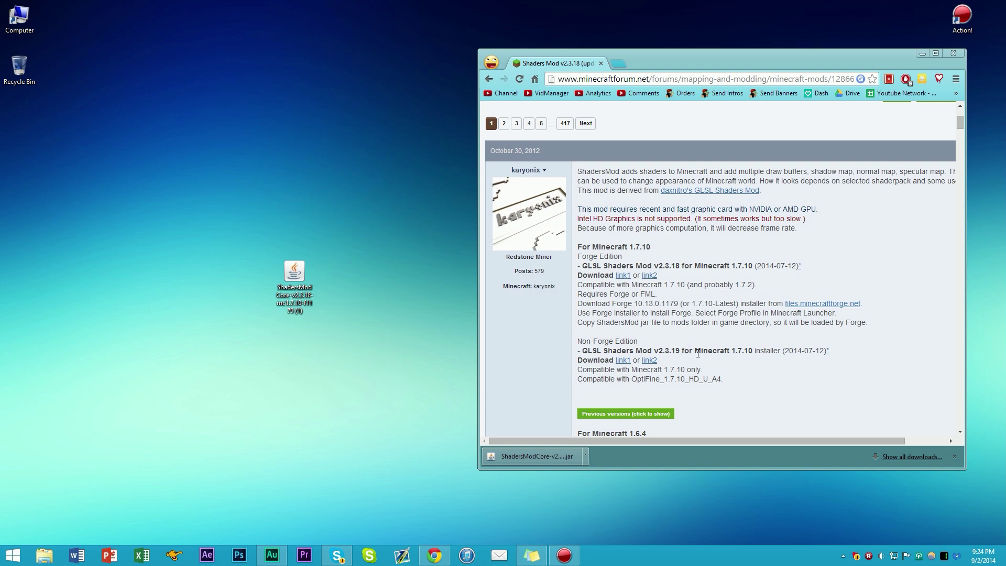
pyautogui.click(657, 347)
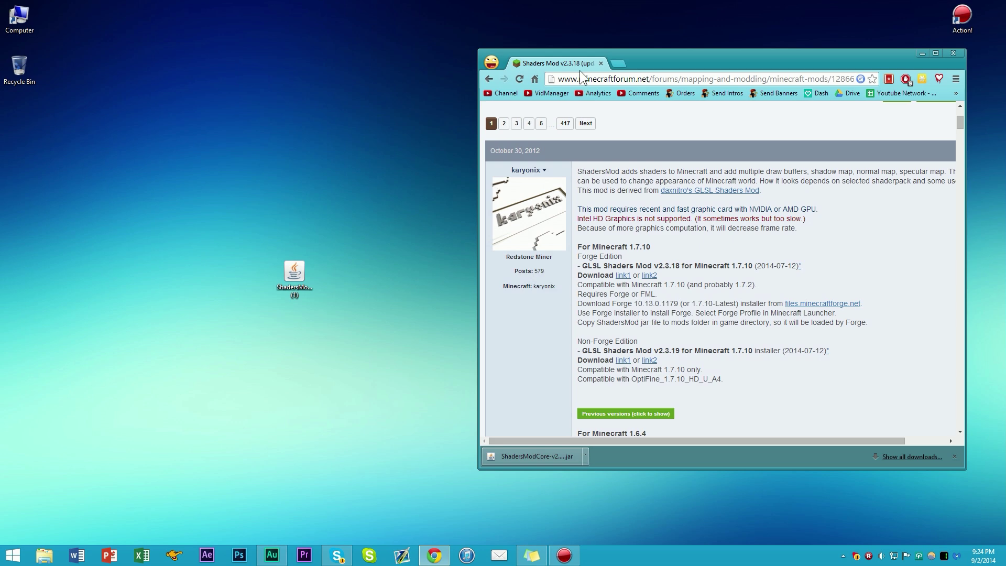
pyautogui.click(617, 61)
# - Search Google for 'optifine' and open the OptiFine HD A4 forum thread
pyautogui.write('p')
pyautogui.press('BackSpace')
pyautogui.press('BackSpace')
pyautogui.write('o')
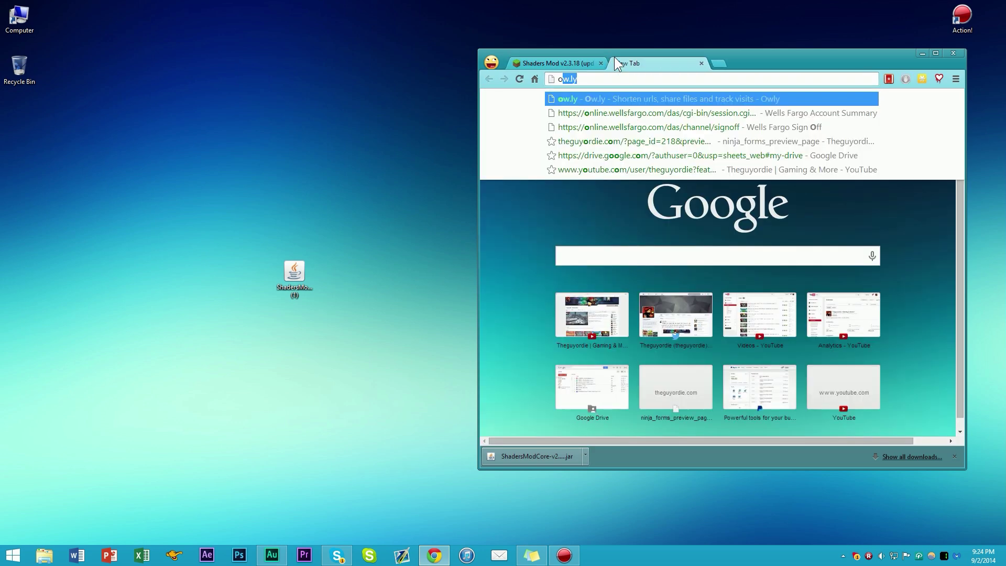
pyautogui.write('pti')
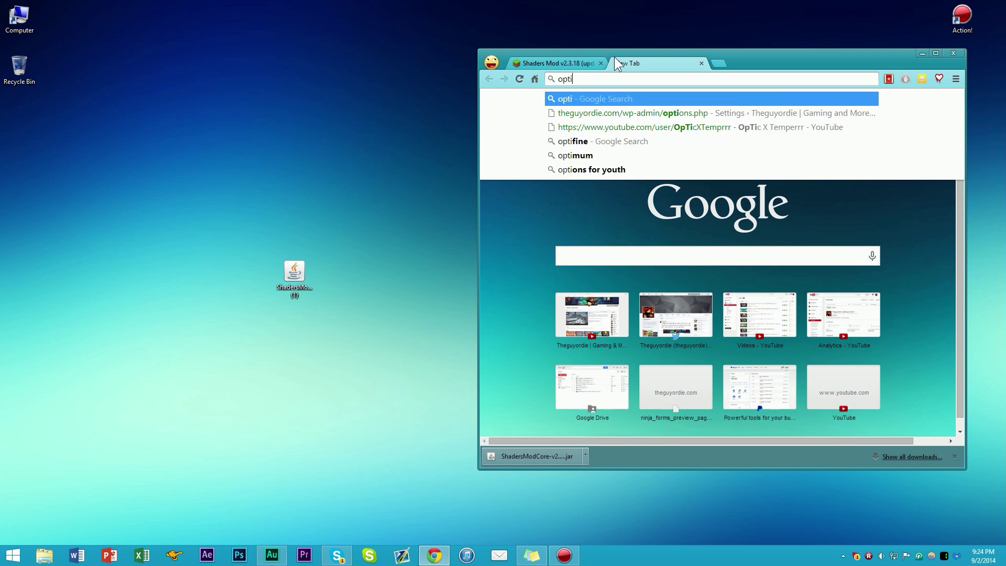
pyautogui.write('fine')
pyautogui.press('Return')
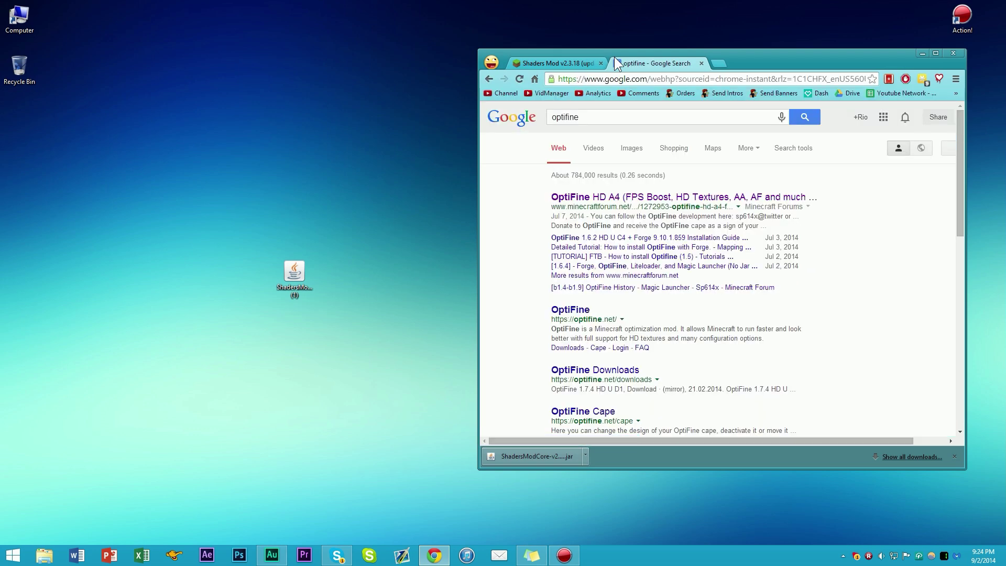
pyautogui.click(646, 202)
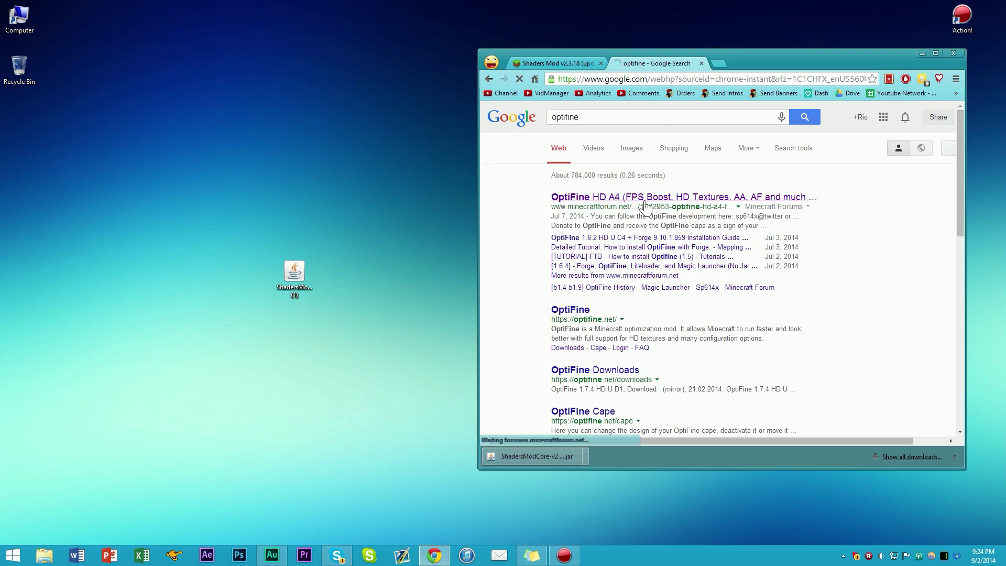
pyautogui.scroll(-3, 605, 274)
pyautogui.scroll(-6, 605, 275)
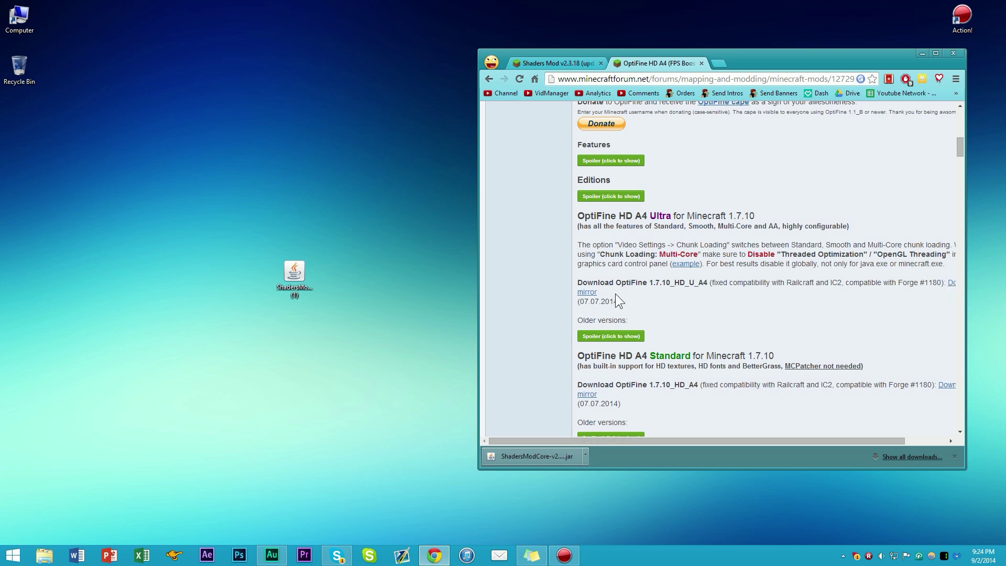
# - Download OptiFine_1.7.10_HD_U_A4.jar through the Ultra 1.7.10 mirror and keep the file
pyautogui.middleClick(583, 292)
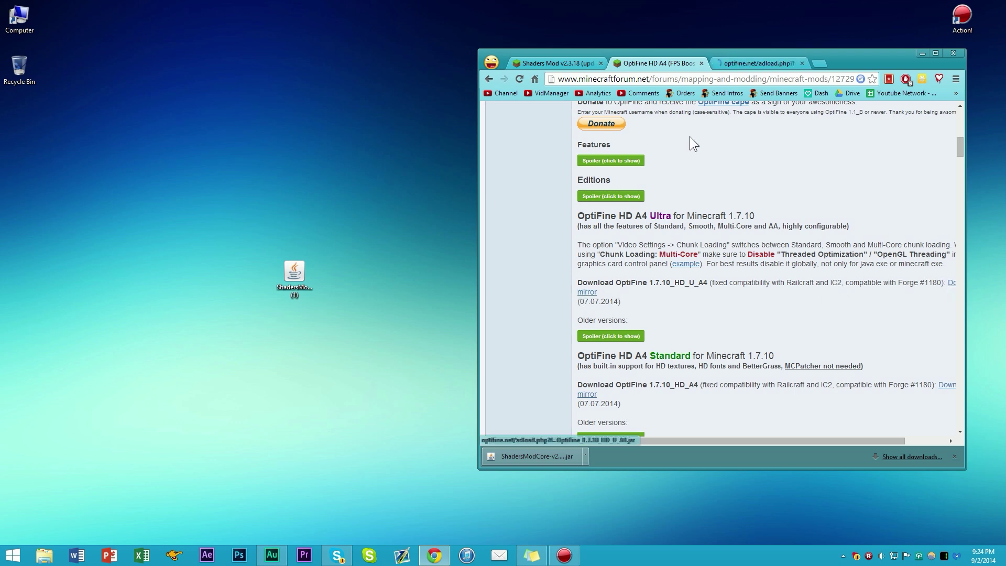
pyautogui.click(744, 61)
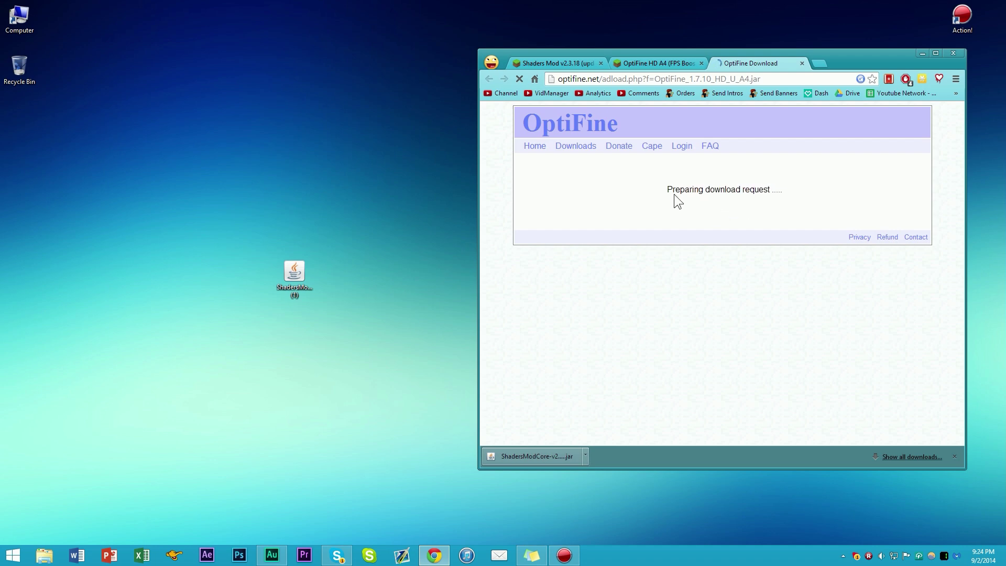
pyautogui.click(748, 192)
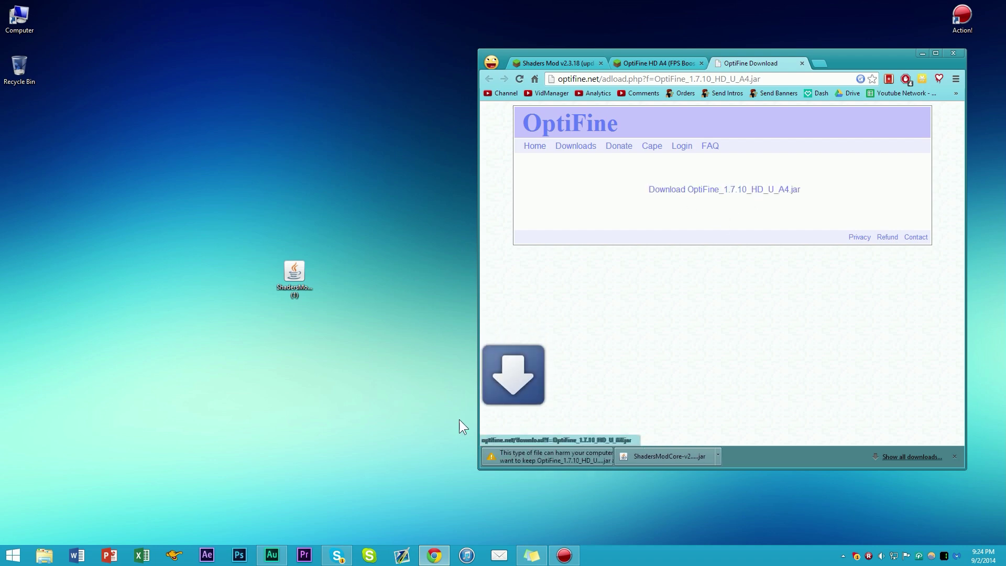
pyautogui.click(674, 457)
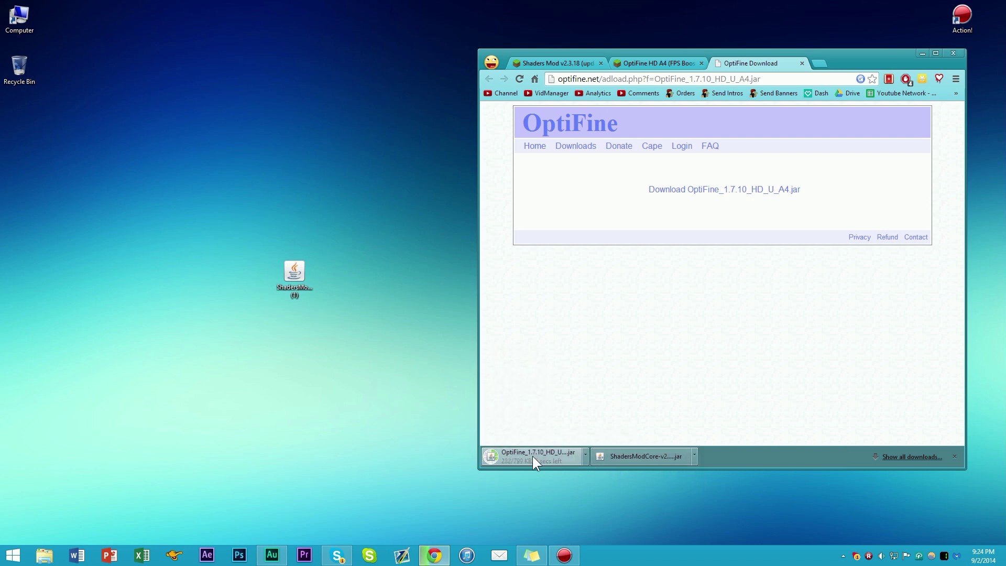